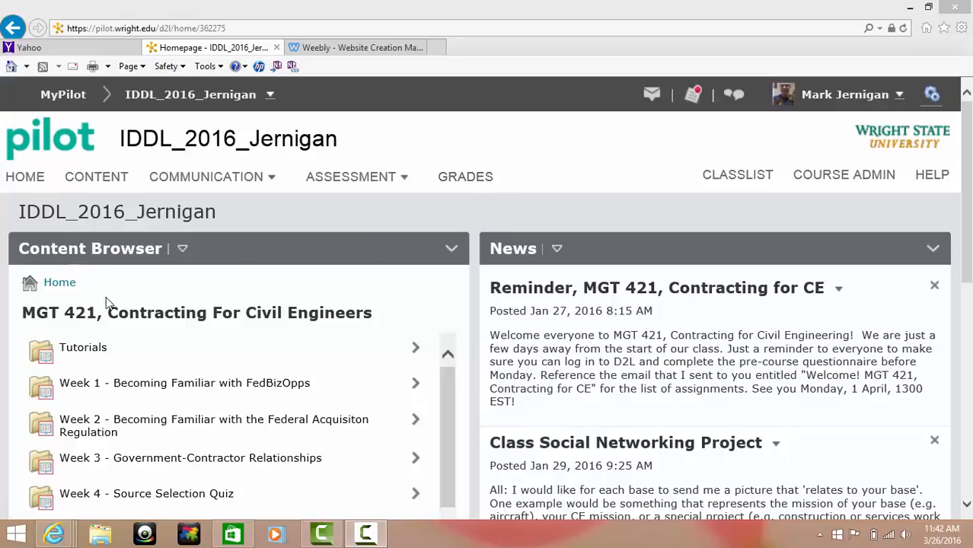
# Open the course's grades area and review the Enter Grades page and the Manage Grades item list.
pyautogui.click(462, 183)
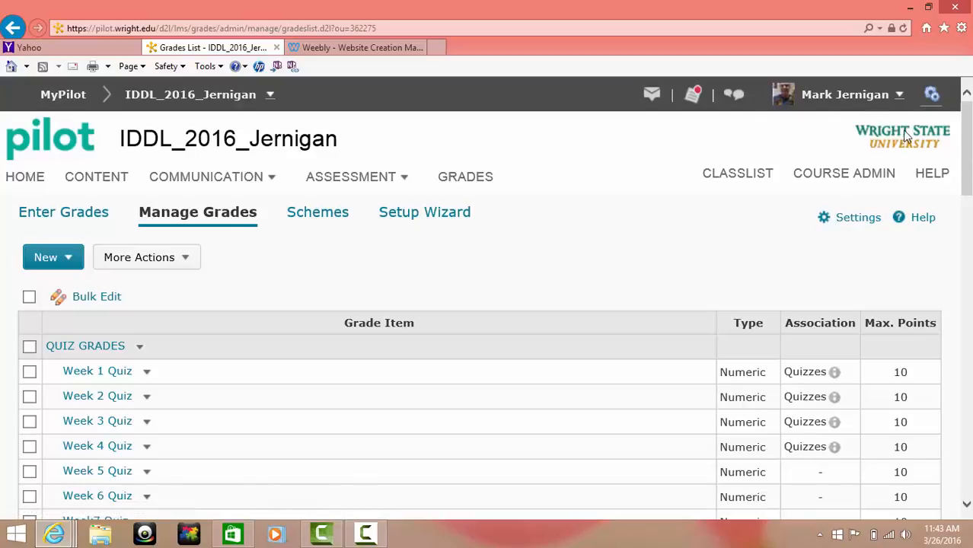
pyautogui.click(76, 215)
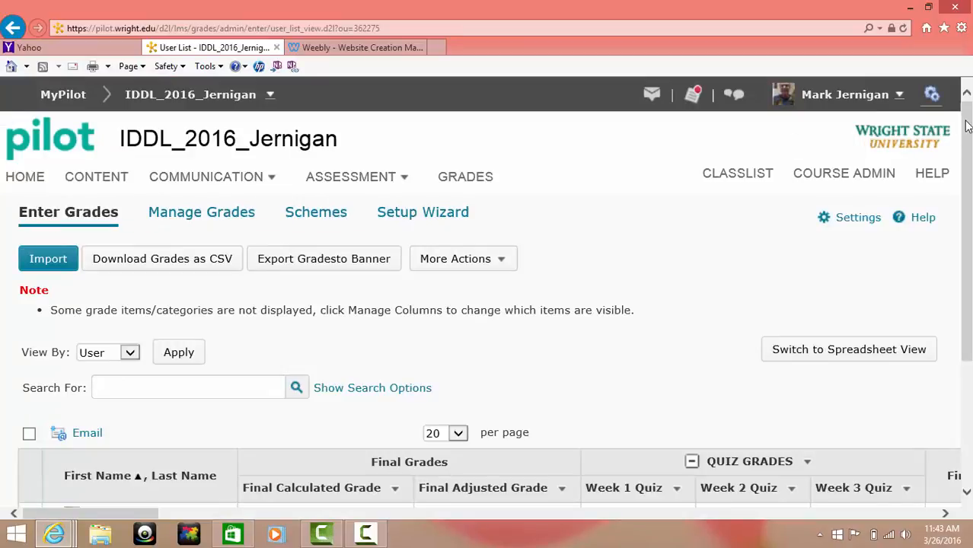
pyautogui.moveTo(967, 126); pyautogui.dragTo(795, 109)
pyautogui.click(211, 219)
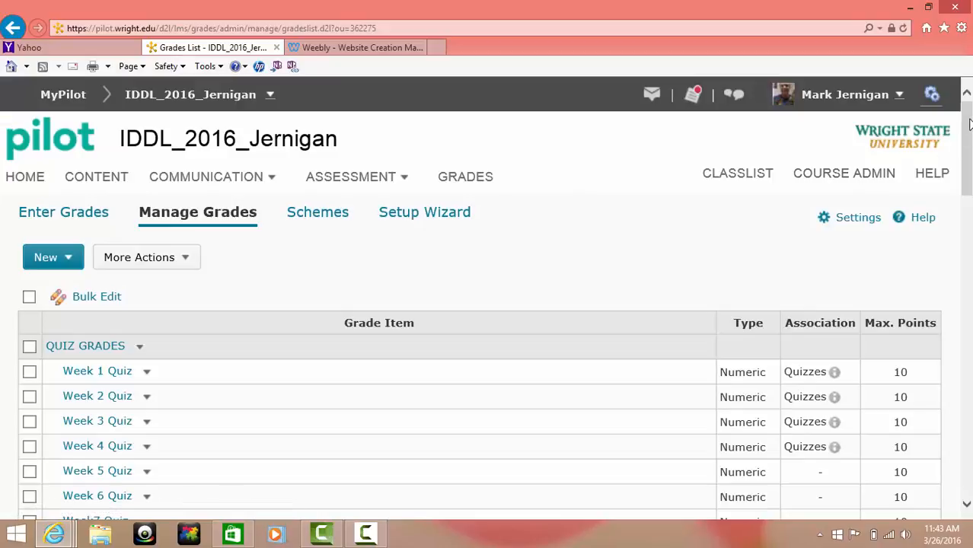
pyautogui.moveTo(970, 125); pyautogui.dragTo(970, 167)
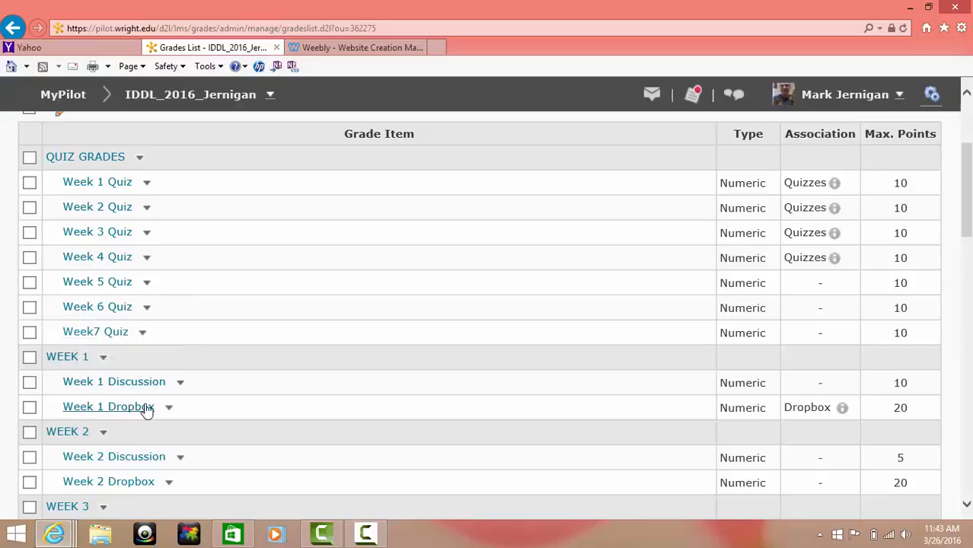
pyautogui.moveTo(968, 234); pyautogui.dragTo(967, 185)
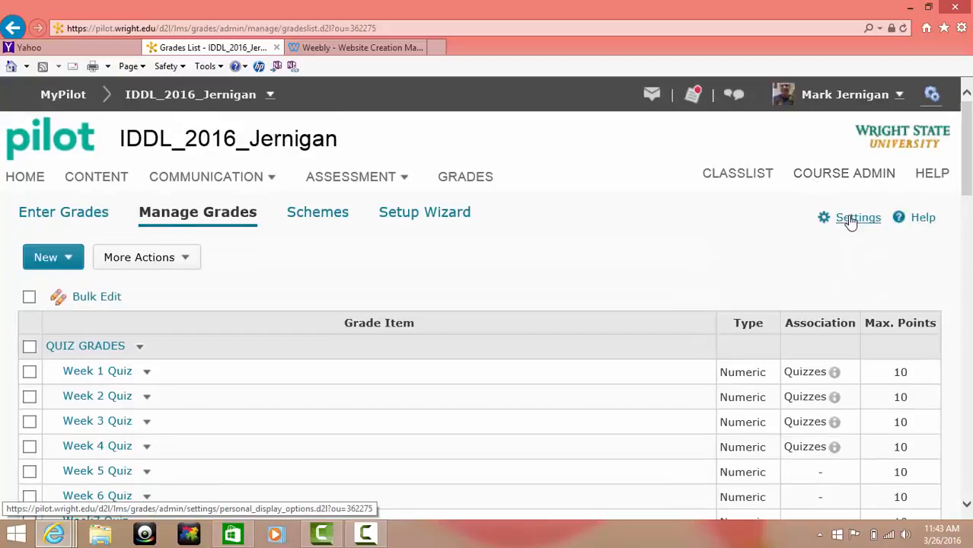
# Open the grades settings and read the help on the Points grade option in Personal Display Options.
pyautogui.click(848, 220)
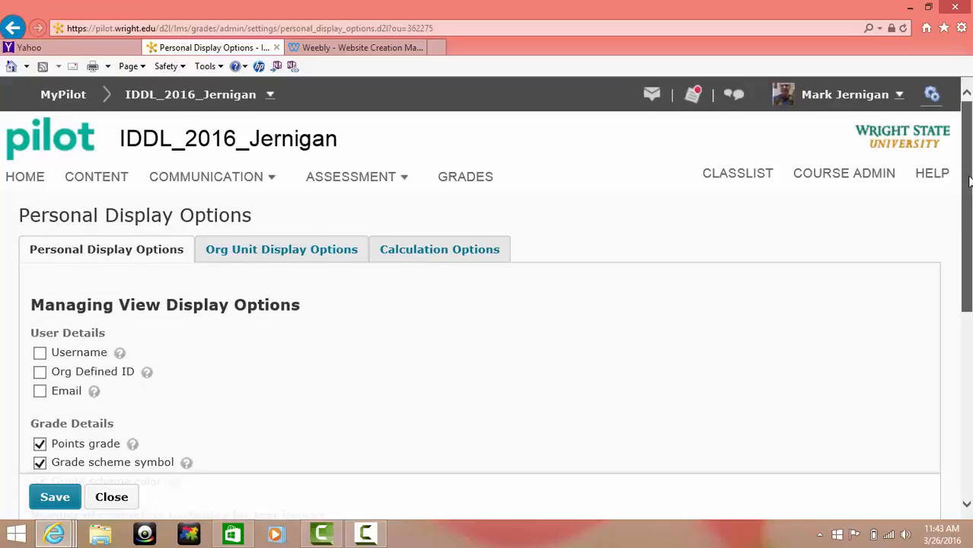
pyautogui.moveTo(971, 180); pyautogui.dragTo(971, 282)
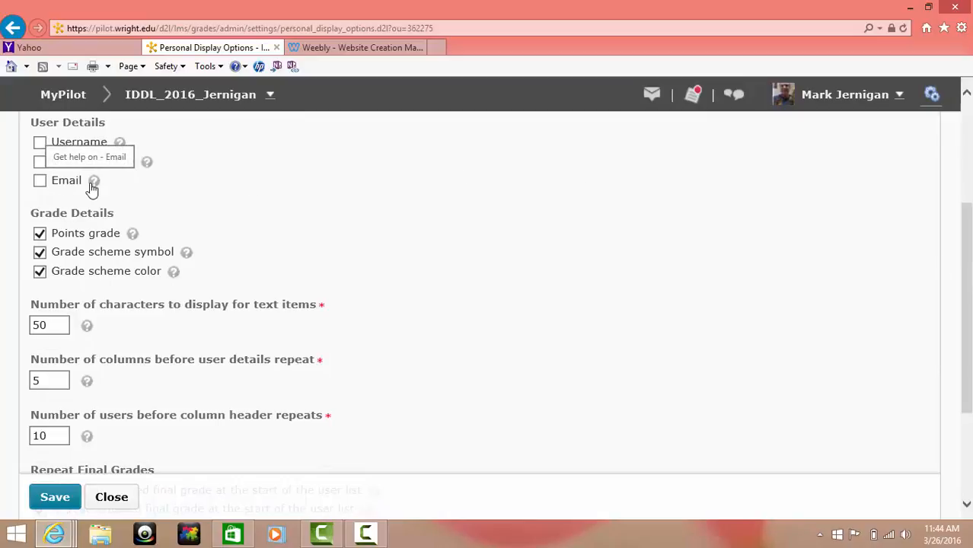
pyautogui.click(133, 234)
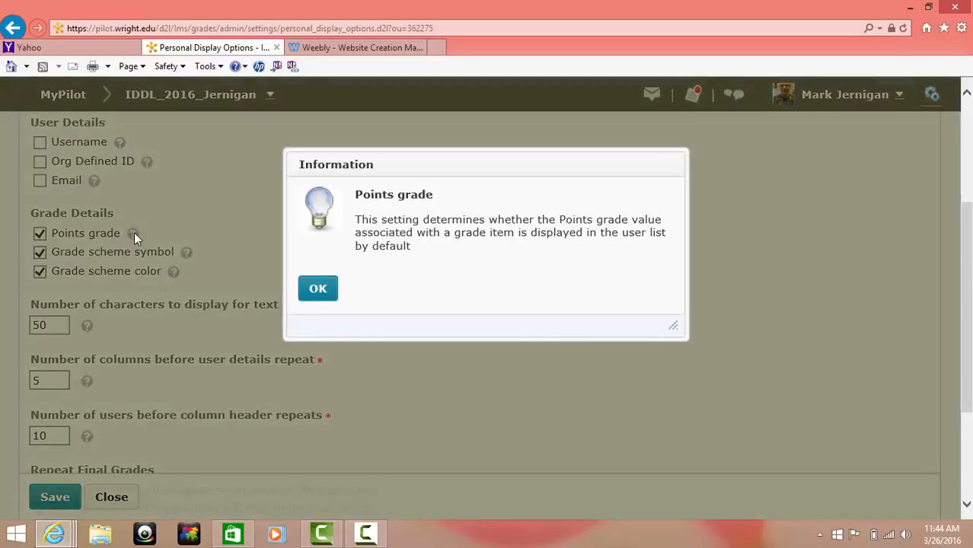
pyautogui.click(316, 289)
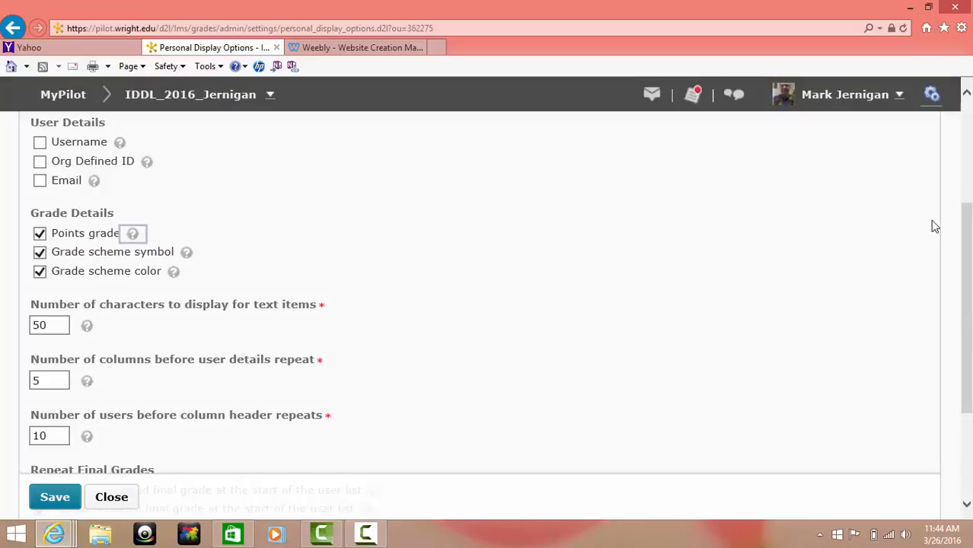
# Choose Manage Grades as the Default Grades Area and save the personal display options.
pyautogui.moveTo(966, 217); pyautogui.dragTo(968, 306)
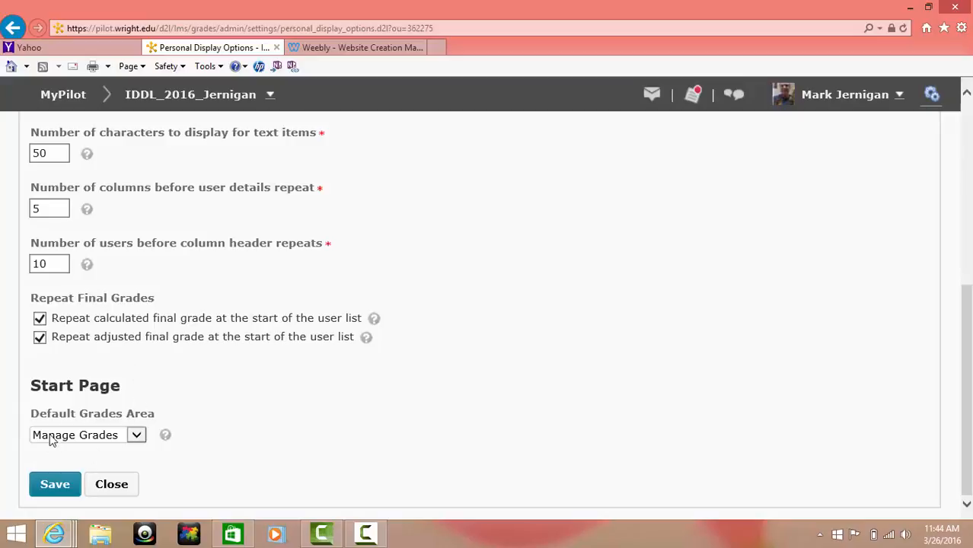
pyautogui.click(137, 434)
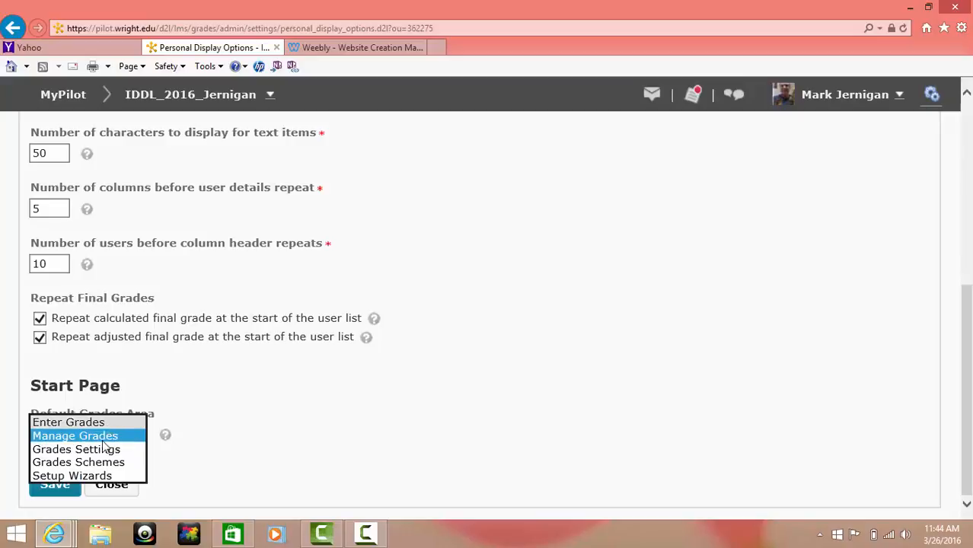
pyautogui.click(103, 439)
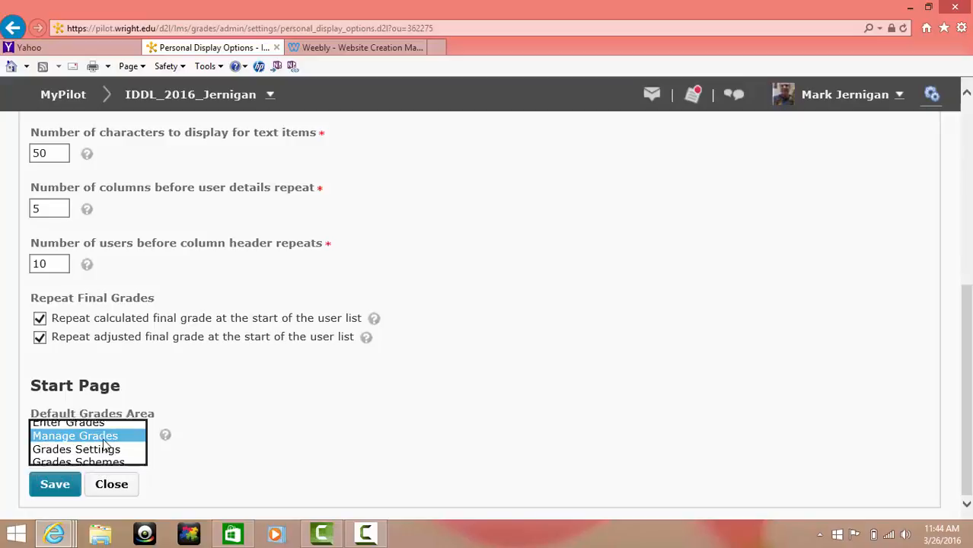
pyautogui.click(54, 485)
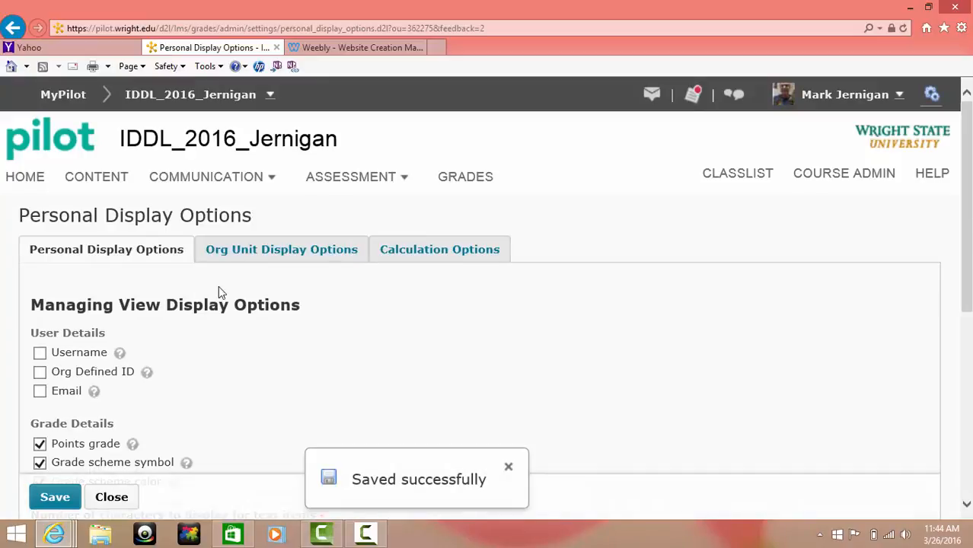
# Review the managing and student view settings in Org Unit Display Options and save them.
pyautogui.click(277, 254)
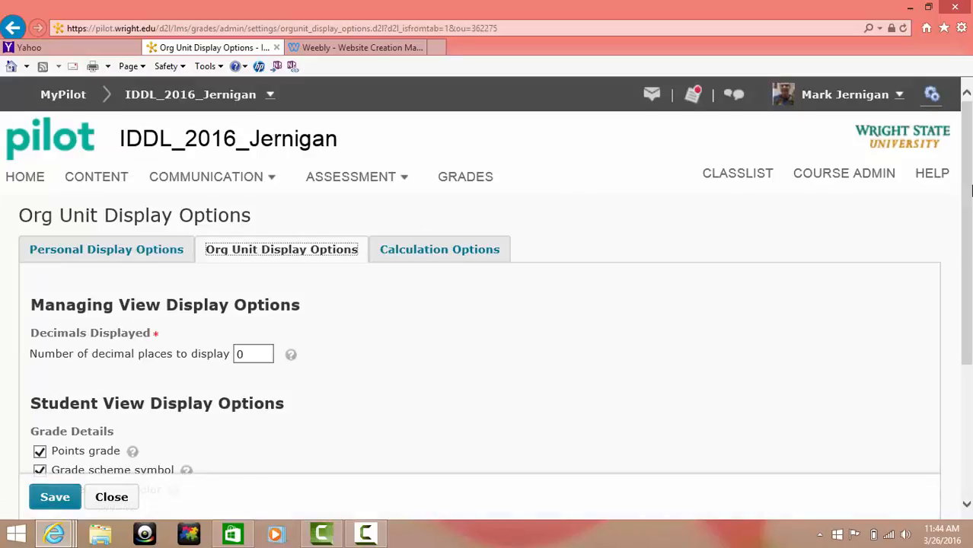
pyautogui.moveTo(968, 174); pyautogui.dragTo(968, 302)
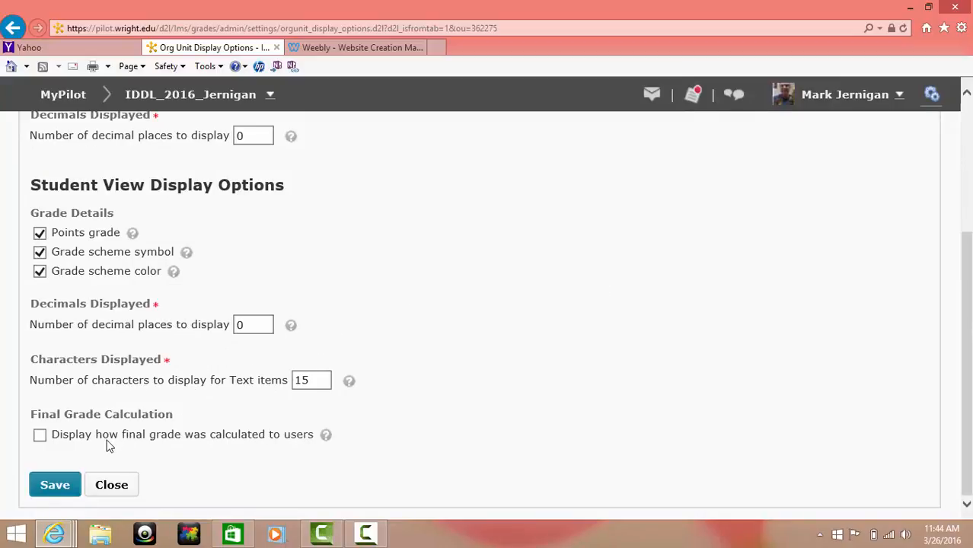
pyautogui.click(56, 483)
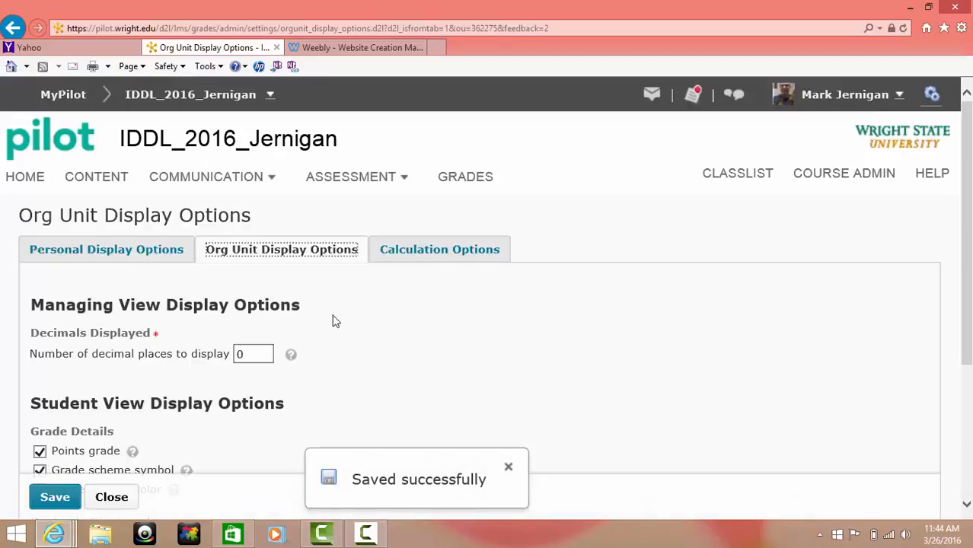
# Save the Calculation Options with the Points grading system and the Calculated Final Grade release.
pyautogui.click(431, 253)
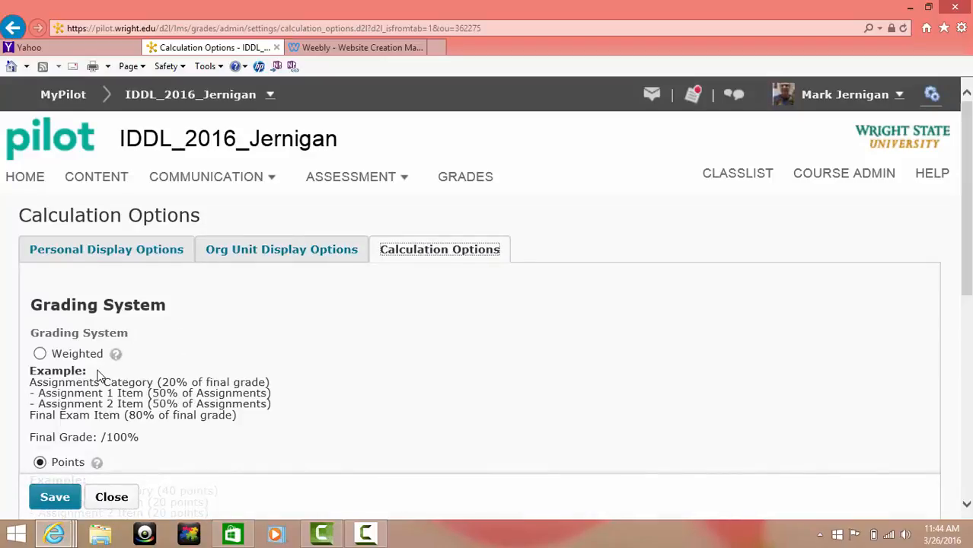
pyautogui.moveTo(968, 167); pyautogui.dragTo(968, 294)
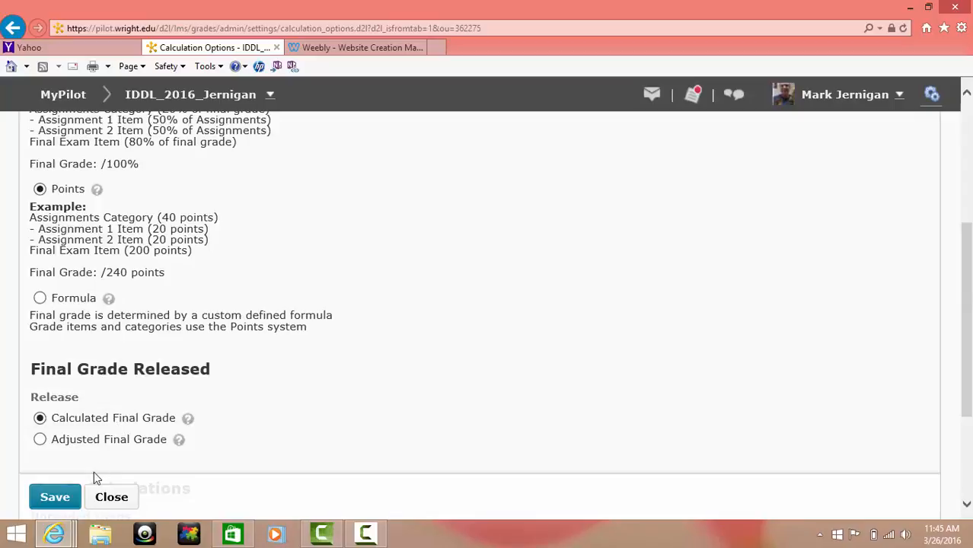
pyautogui.click(52, 497)
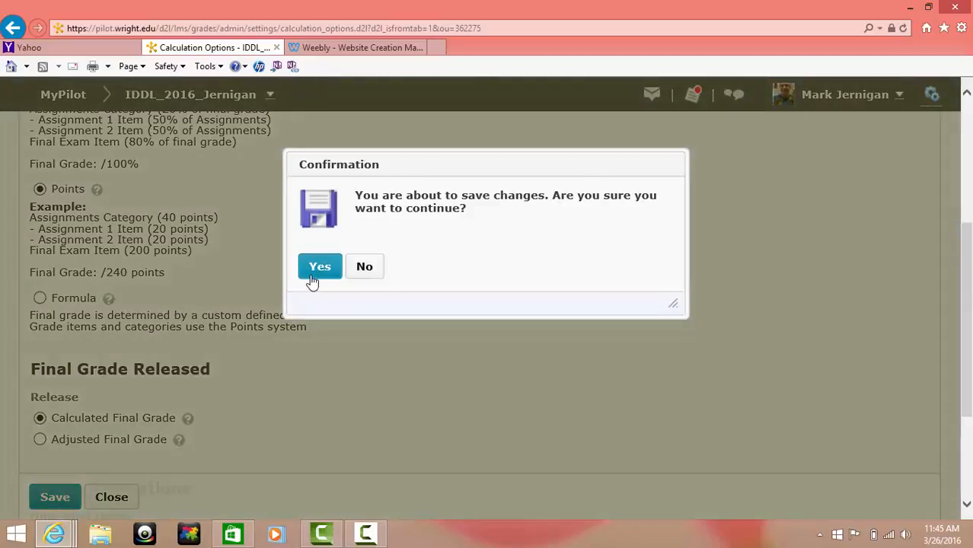
pyautogui.click(314, 276)
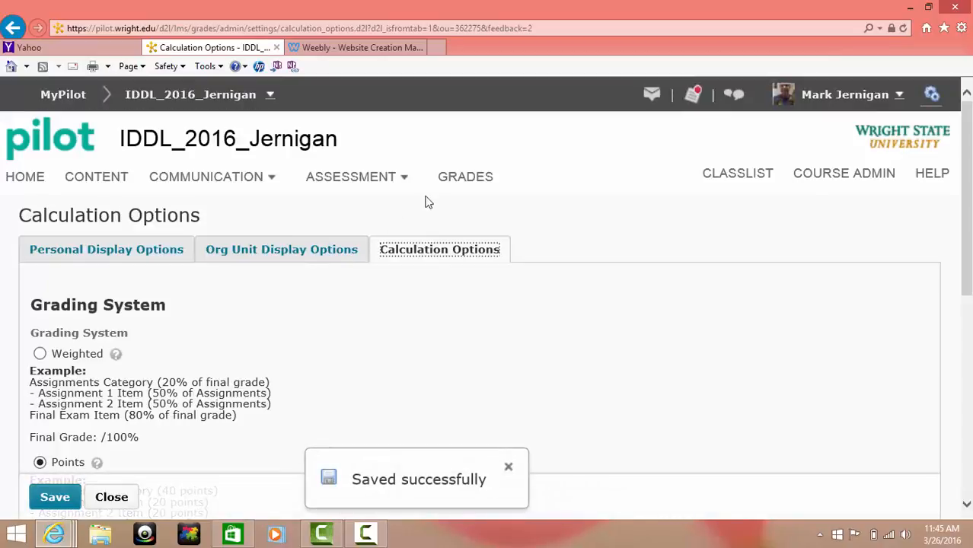
# Create a grade category named QUIZ GRADE CATEGORY and check it at the end of the grades list.
pyautogui.click(465, 179)
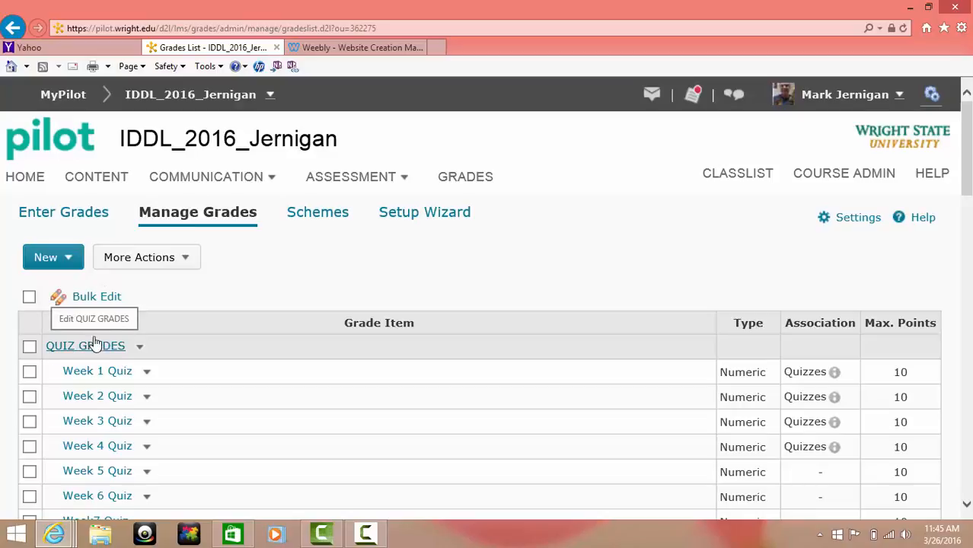
pyautogui.click(69, 260)
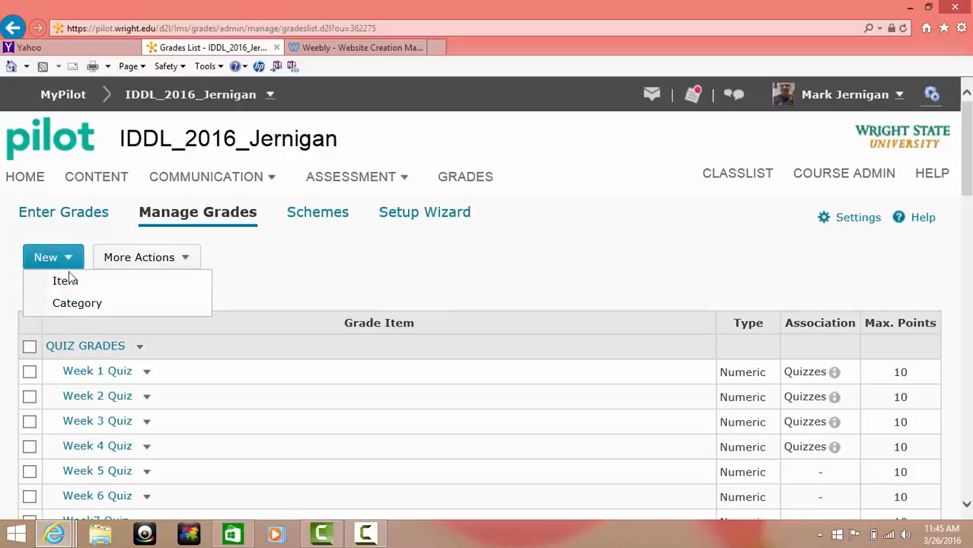
pyautogui.click(68, 303)
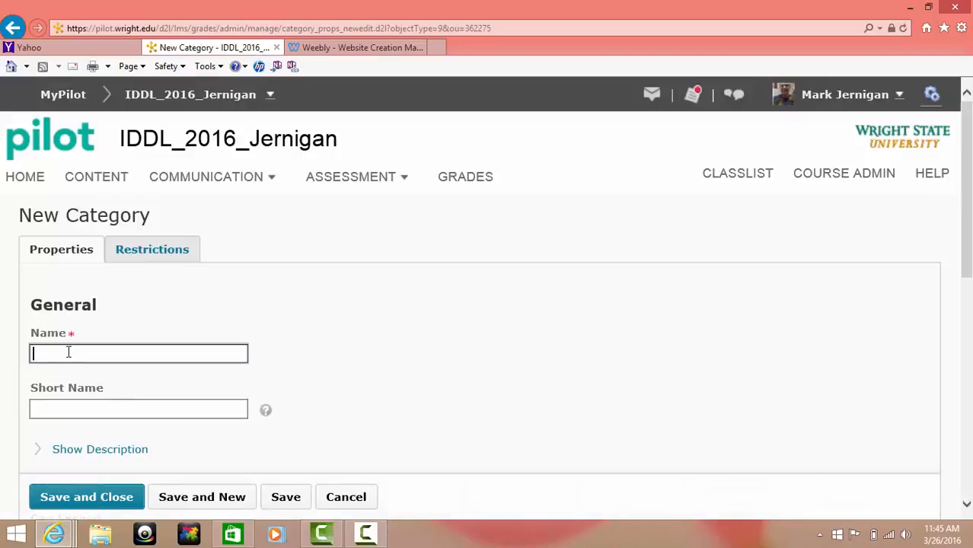
pyautogui.write('QUIZ GRADE CAATE')
pyautogui.press('BackSpace')
pyautogui.press('BackSpace')
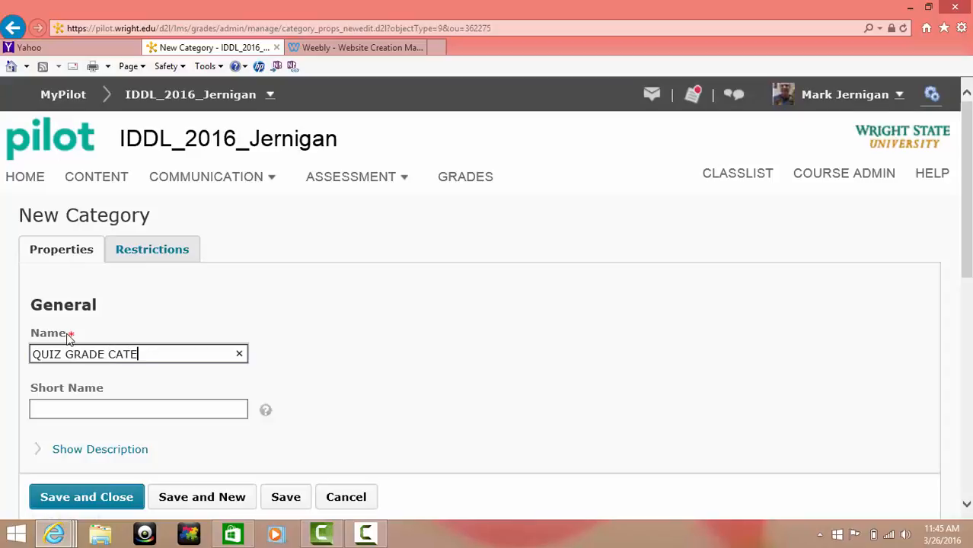
pyautogui.write('GORY')
pyautogui.moveTo(967, 194); pyautogui.dragTo(963, 412)
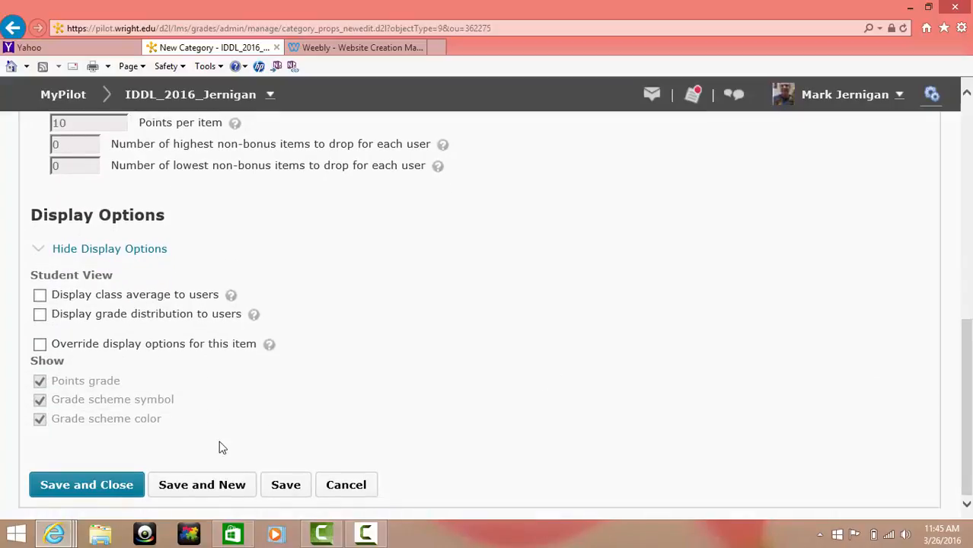
pyautogui.click(76, 486)
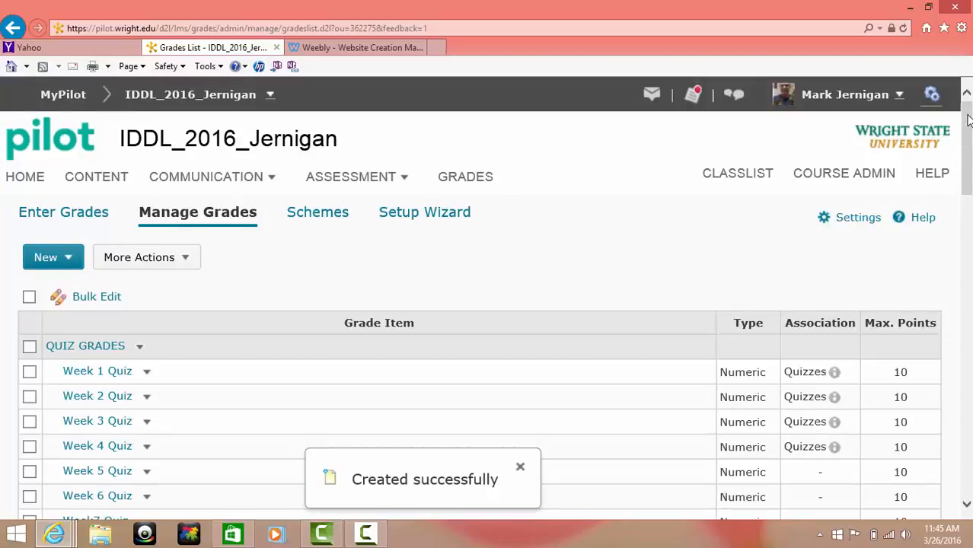
pyautogui.moveTo(968, 120); pyautogui.dragTo(962, 446)
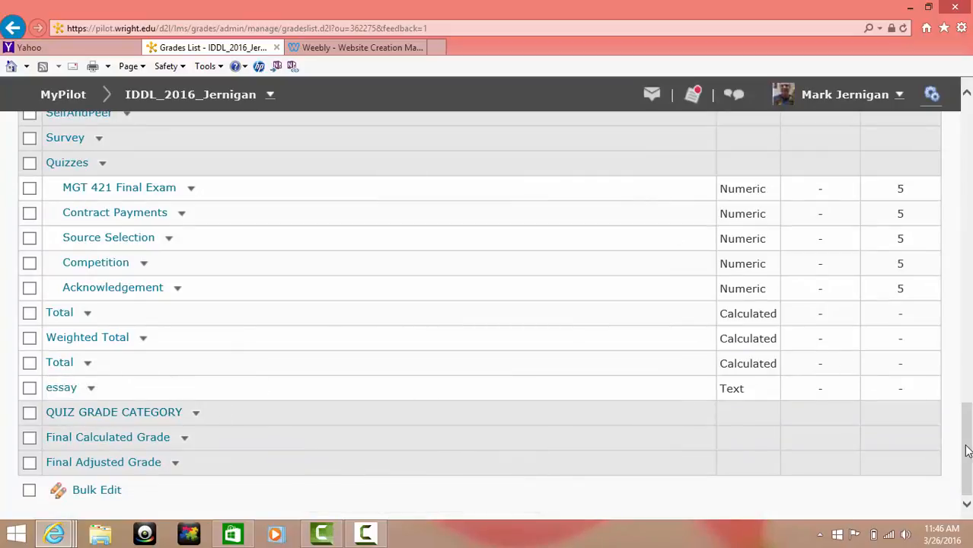
# Start a new Numeric grade item and name it Week 1 Quiz Item.
pyautogui.moveTo(967, 451); pyautogui.dragTo(964, 114)
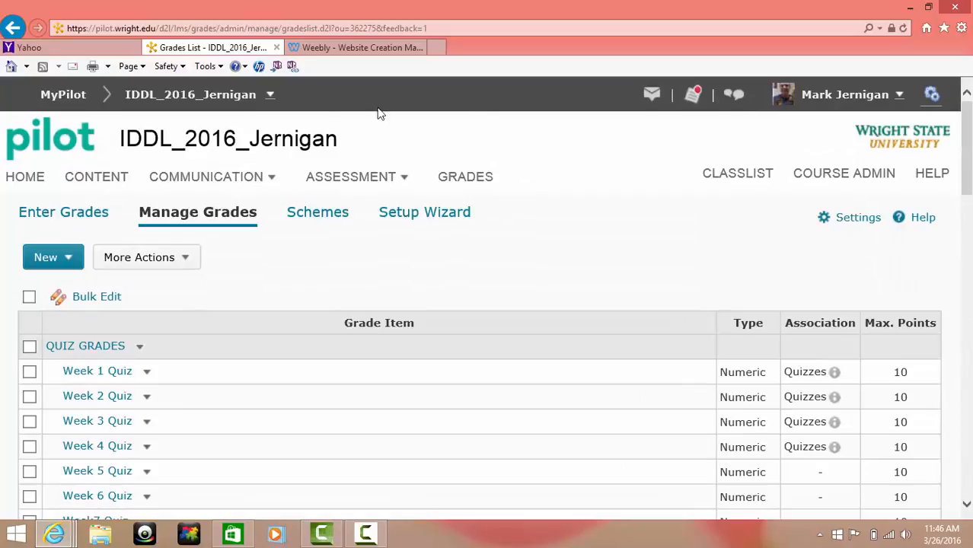
pyautogui.click(70, 259)
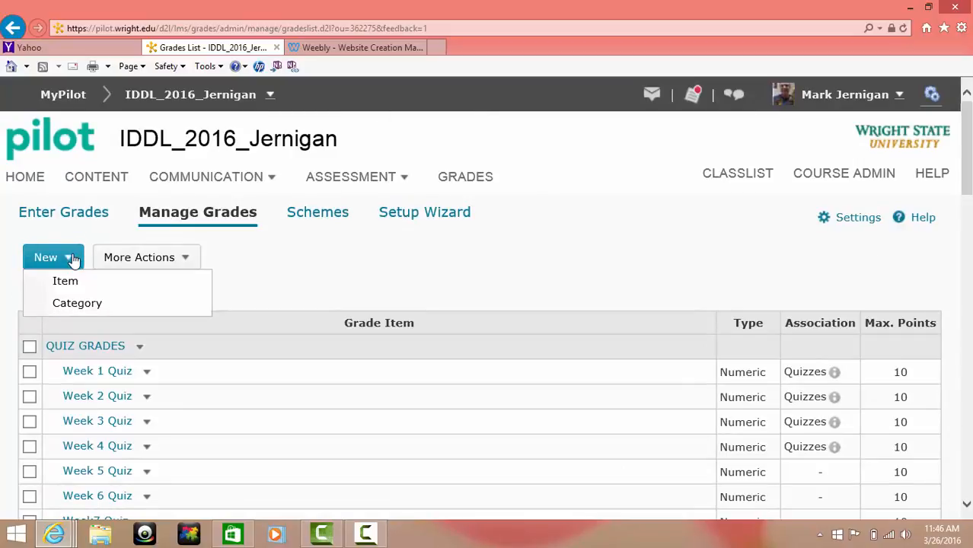
pyautogui.click(68, 280)
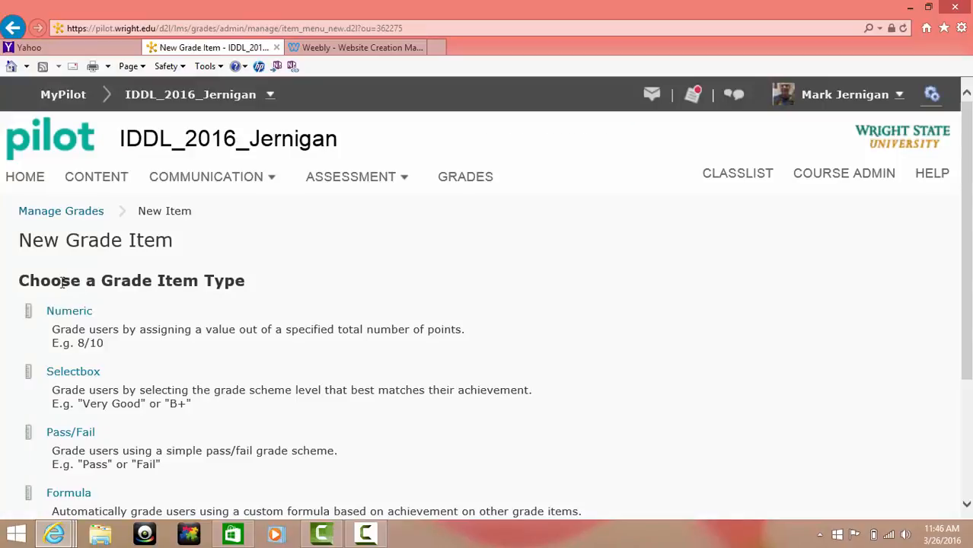
pyautogui.click(29, 312)
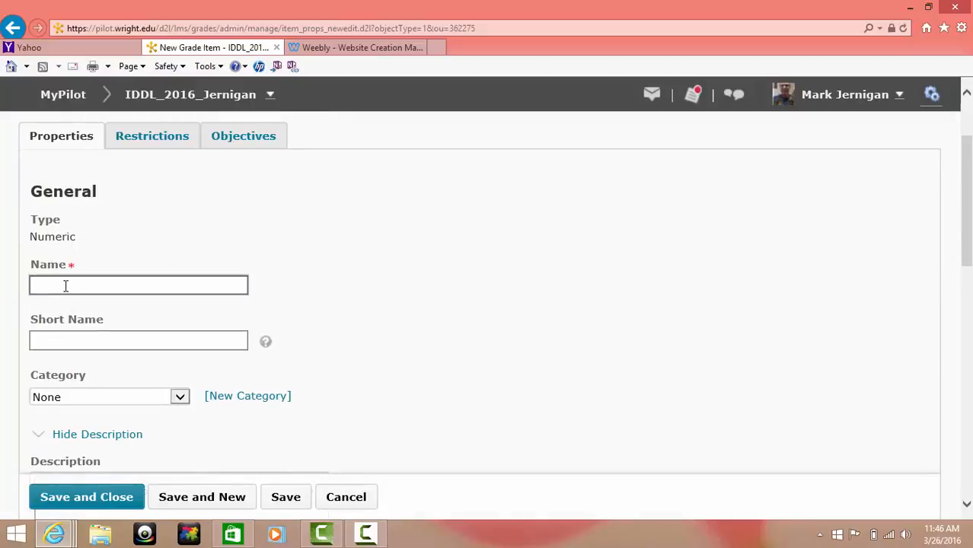
pyautogui.click(65, 295)
pyautogui.write('qUI')
pyautogui.write('Week 1 Quiz Item')
# Assign the new grade item to QUIZ GRADE CATEGORY, then save it and check it in the grades list.
pyautogui.click(181, 397)
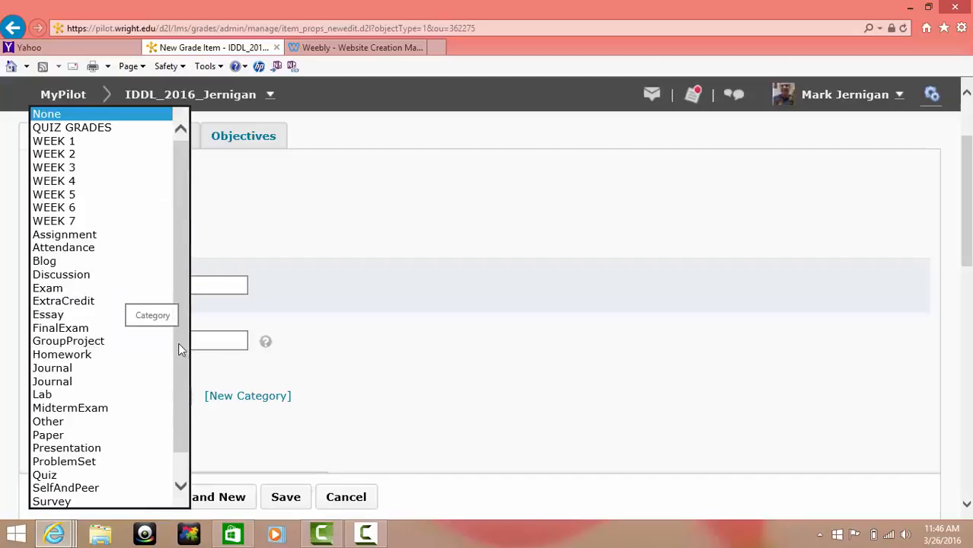
pyautogui.moveTo(180, 345); pyautogui.dragTo(182, 442)
pyautogui.click(115, 502)
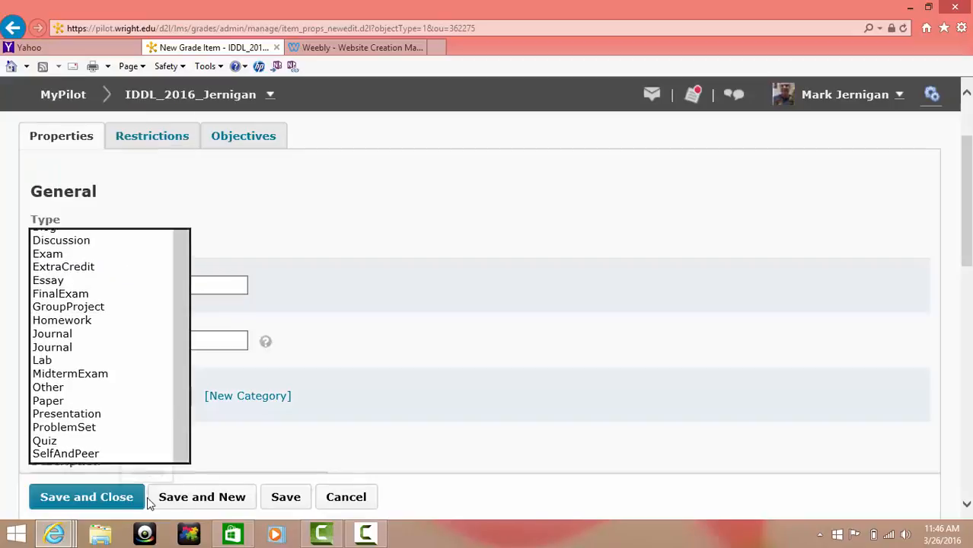
pyautogui.scroll(1, 113, 401)
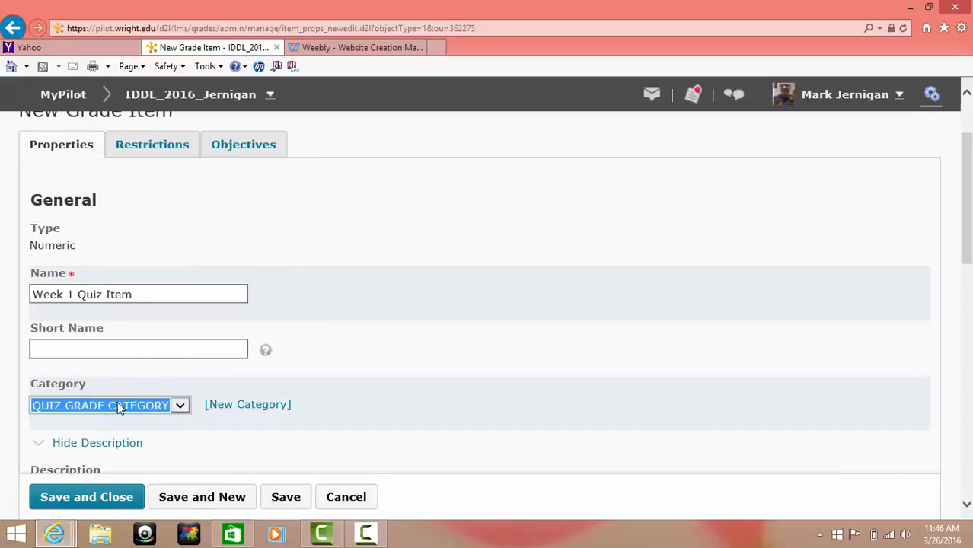
pyautogui.moveTo(970, 181); pyautogui.dragTo(970, 391)
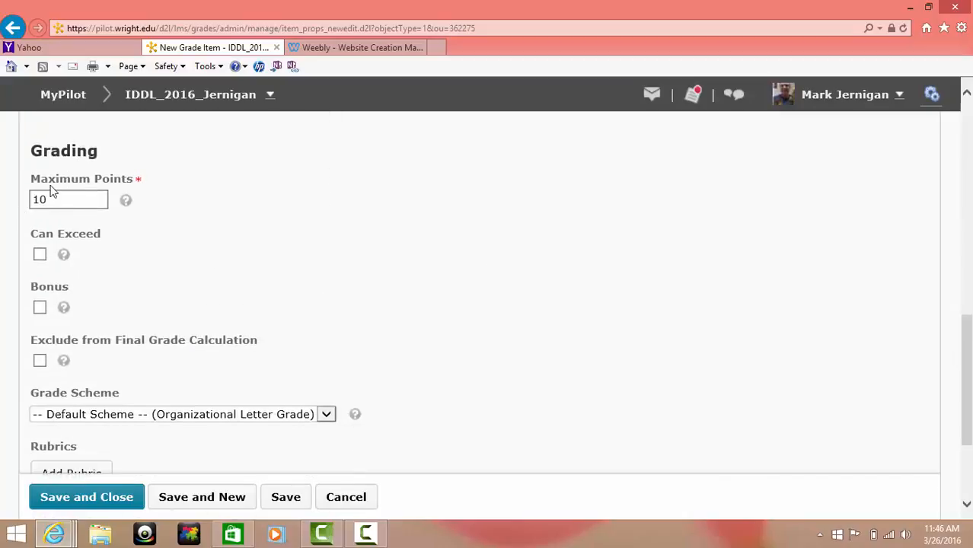
pyautogui.moveTo(968, 323); pyautogui.dragTo(967, 380)
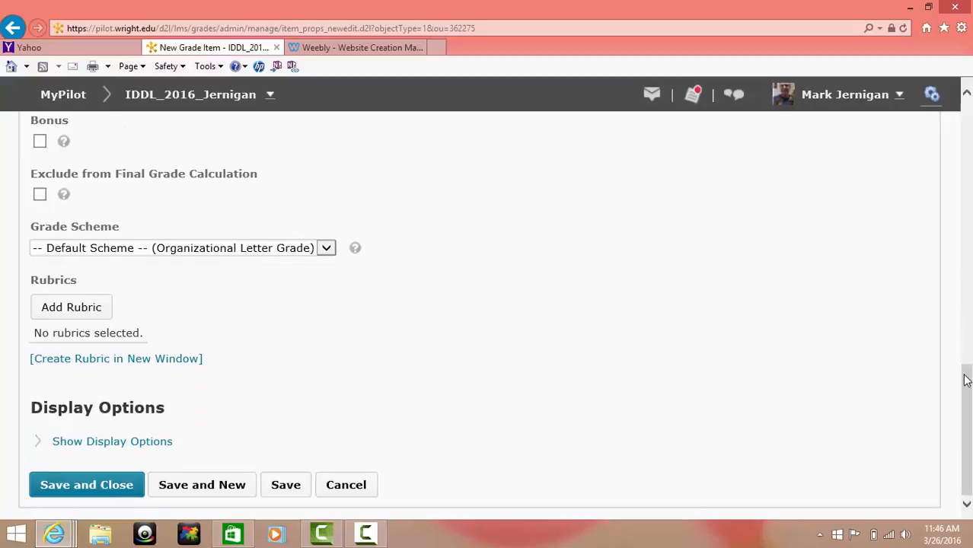
pyautogui.click(104, 491)
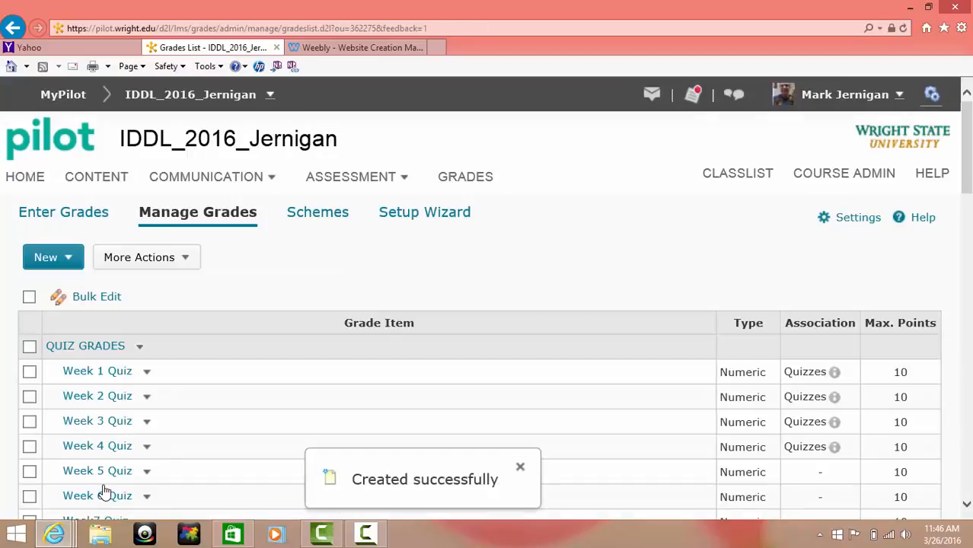
pyautogui.moveTo(965, 124); pyautogui.dragTo(968, 439)
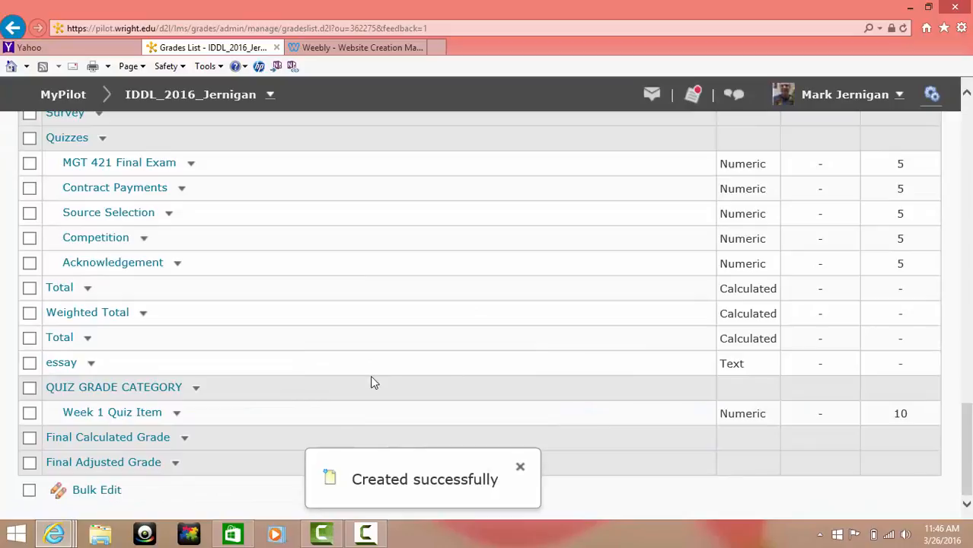